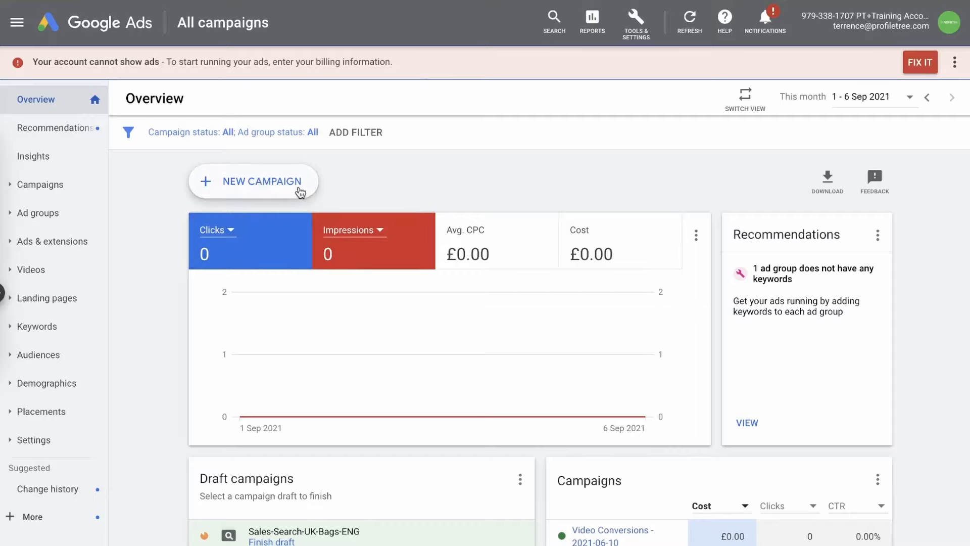
# Step: Start a new campaign with the Sales goal and the Smart campaign type
pyautogui.click(250, 186)
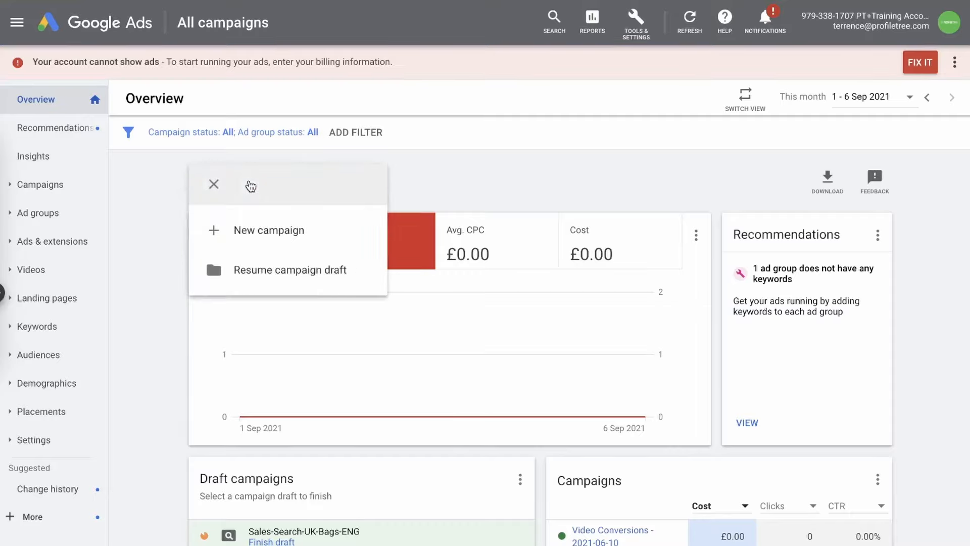
pyautogui.click(262, 235)
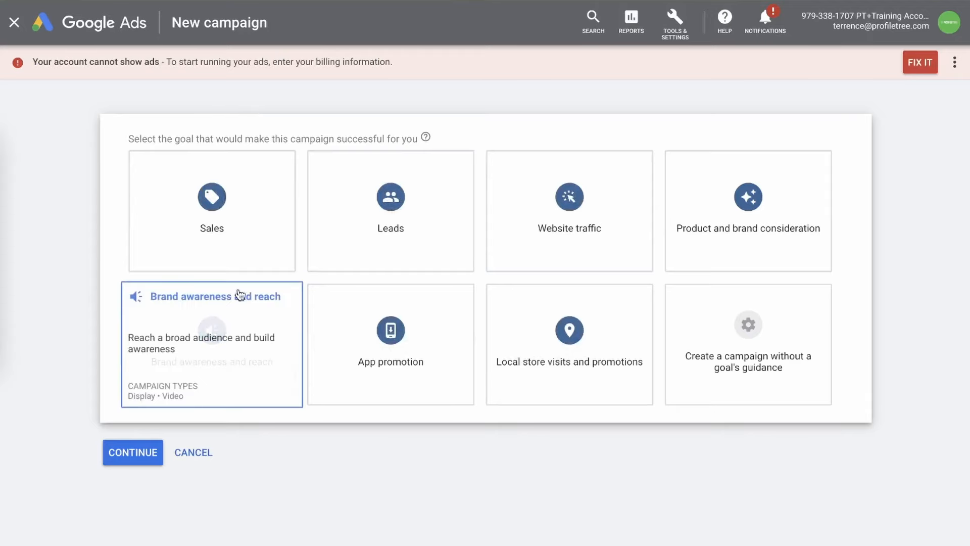
pyautogui.click(217, 188)
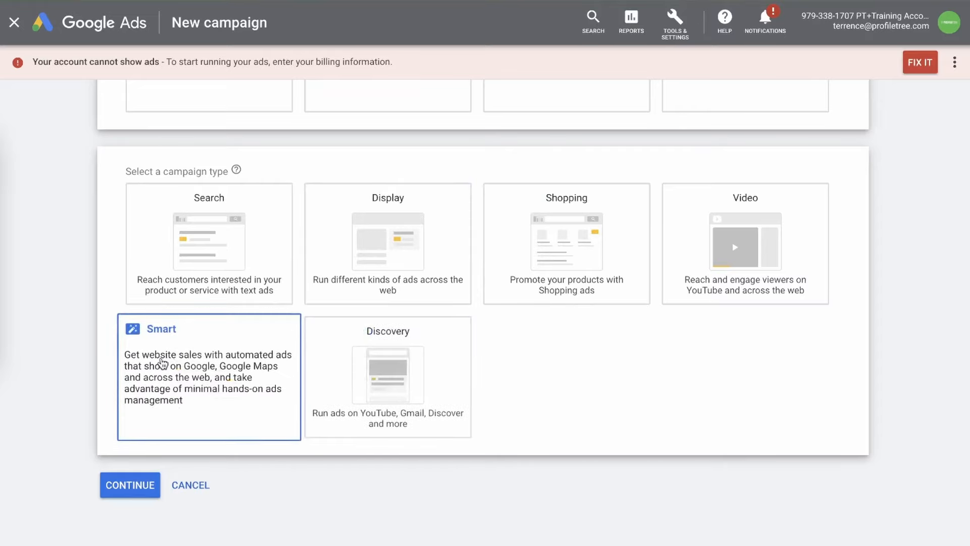
pyautogui.click(161, 363)
pyautogui.scroll(2, 492, 24)
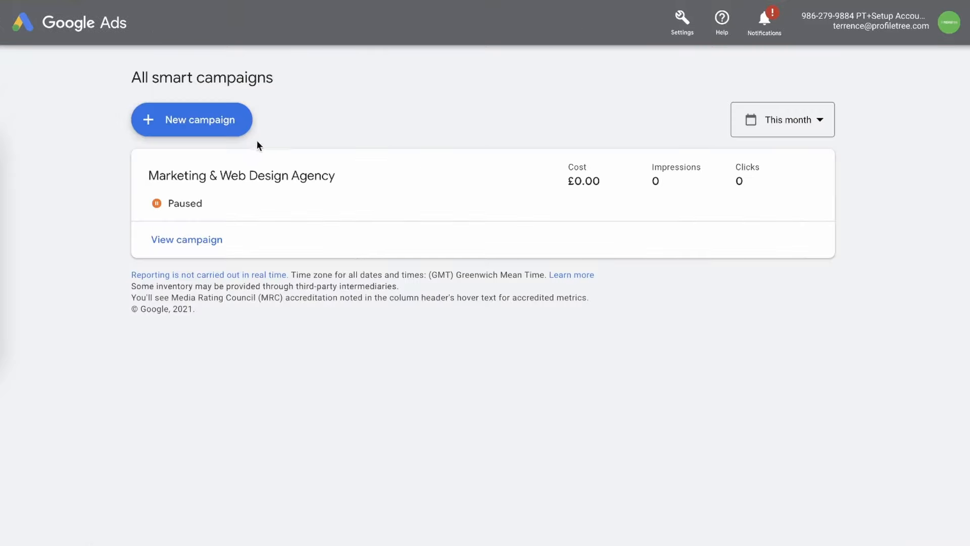
# Step: Create a new smart campaign with "Get more website sales or sign-ups" as its main advertising goal
pyautogui.click(172, 131)
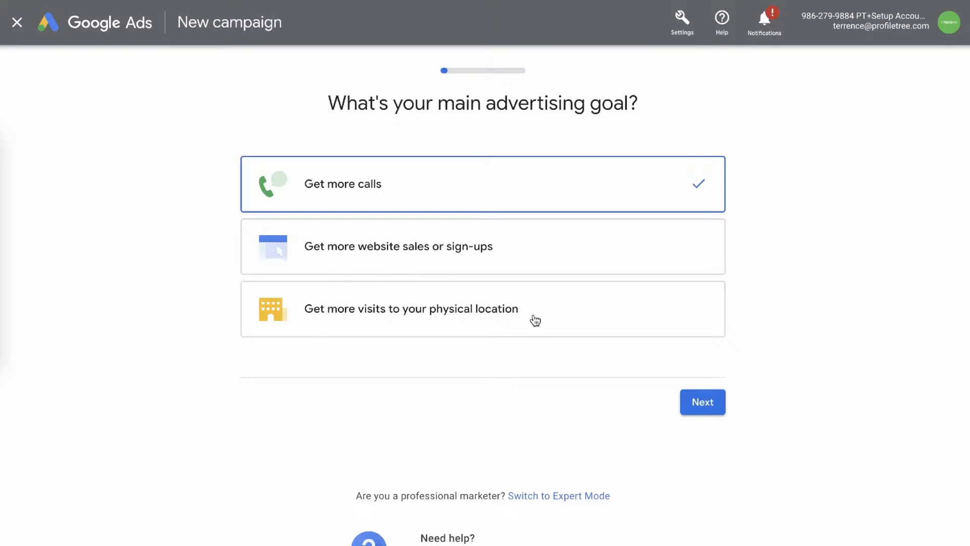
pyautogui.click(435, 252)
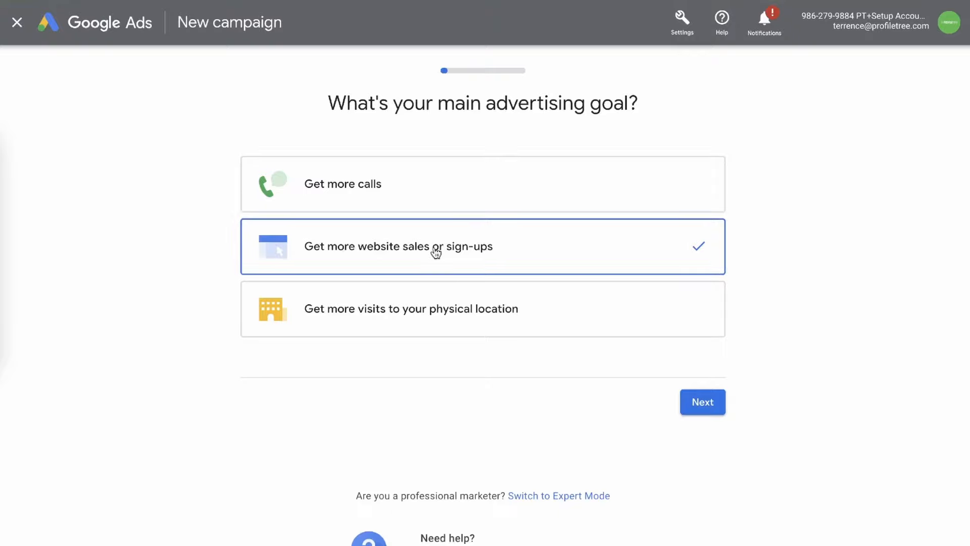
pyautogui.click(698, 404)
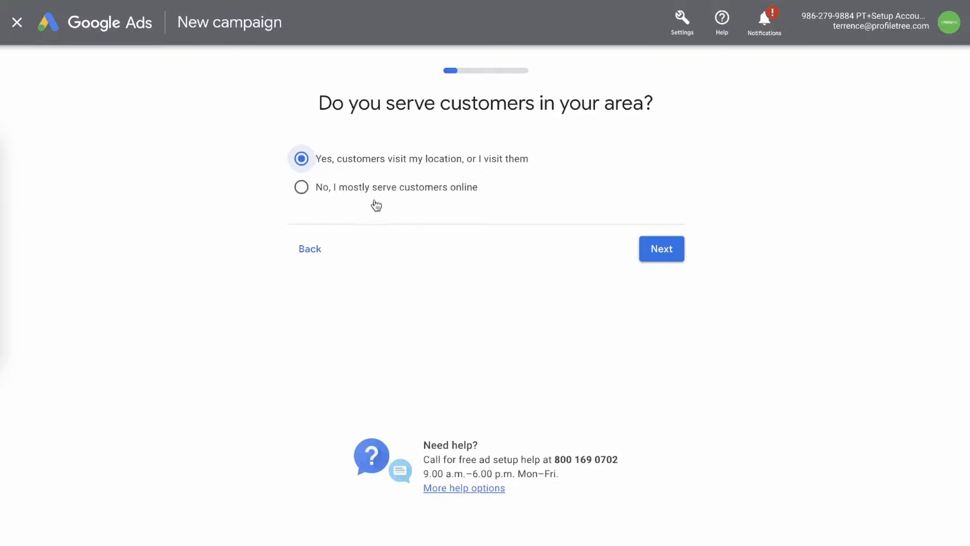
# Step: State that customers are mostly served online and submit "ProfileTree Smart Campaign" as the business name
pyautogui.click(326, 189)
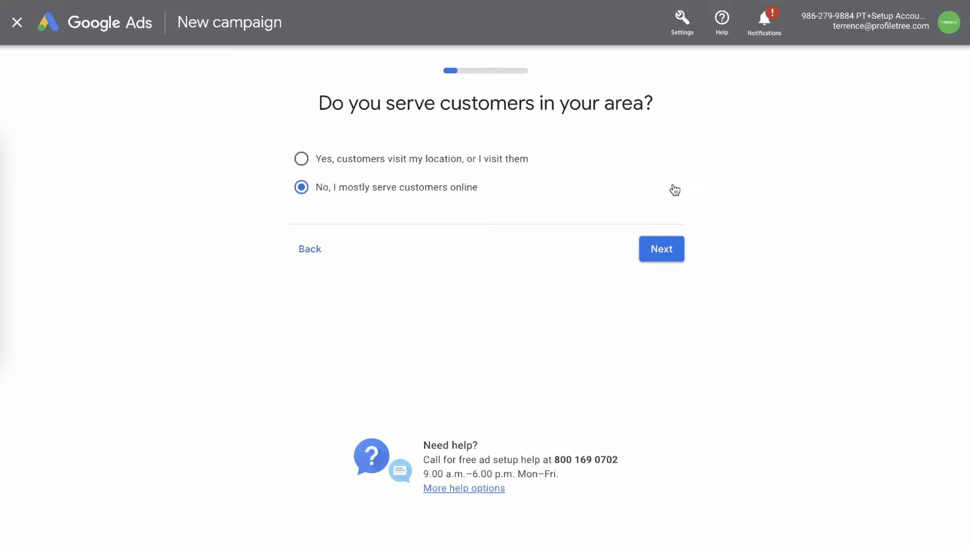
pyautogui.click(662, 250)
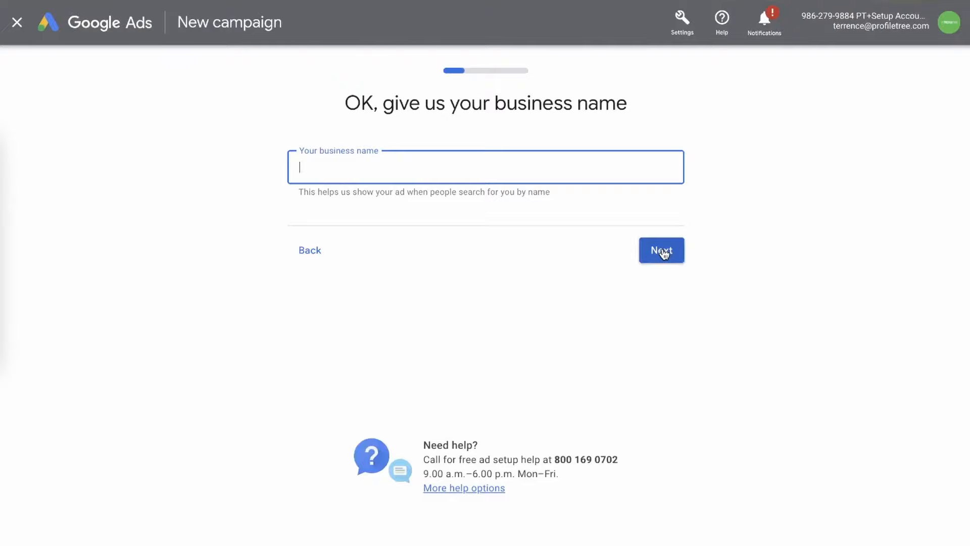
pyautogui.write('ProfileTree Smart Campaign')
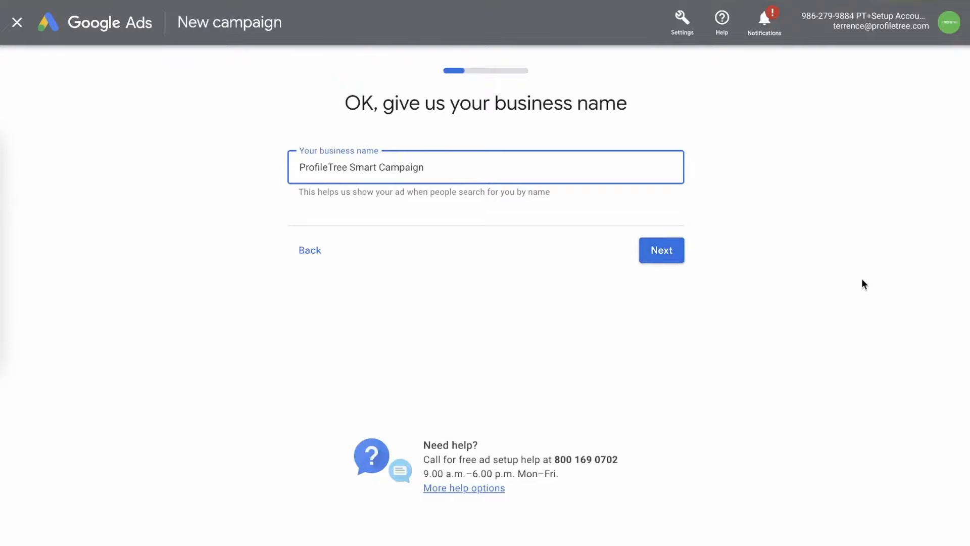
pyautogui.click(659, 250)
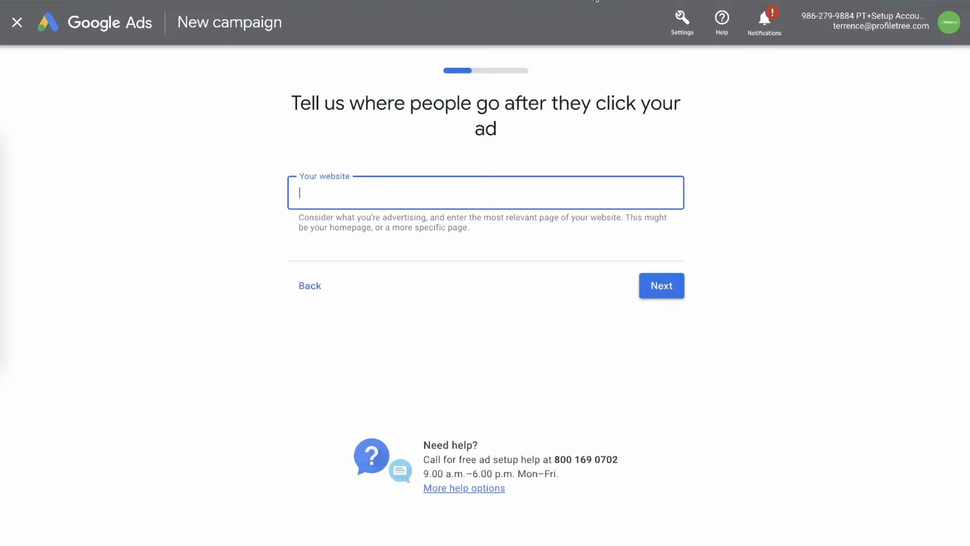
pyautogui.write('https://profiletree.com/')
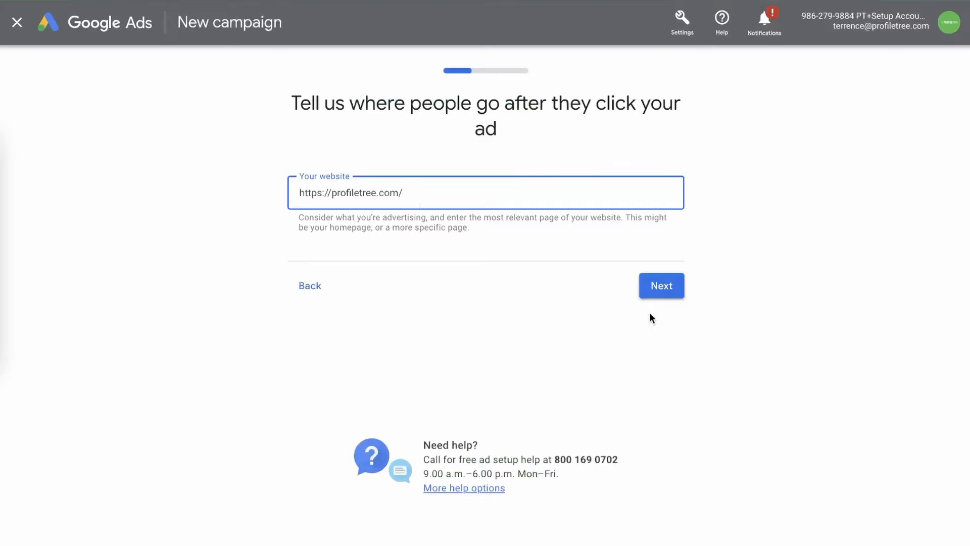
pyautogui.click(666, 286)
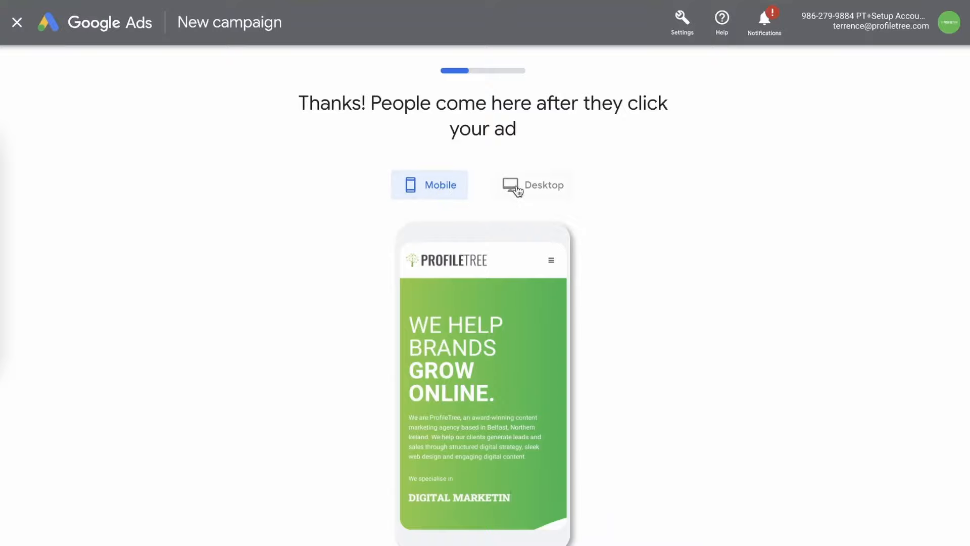
pyautogui.click(539, 188)
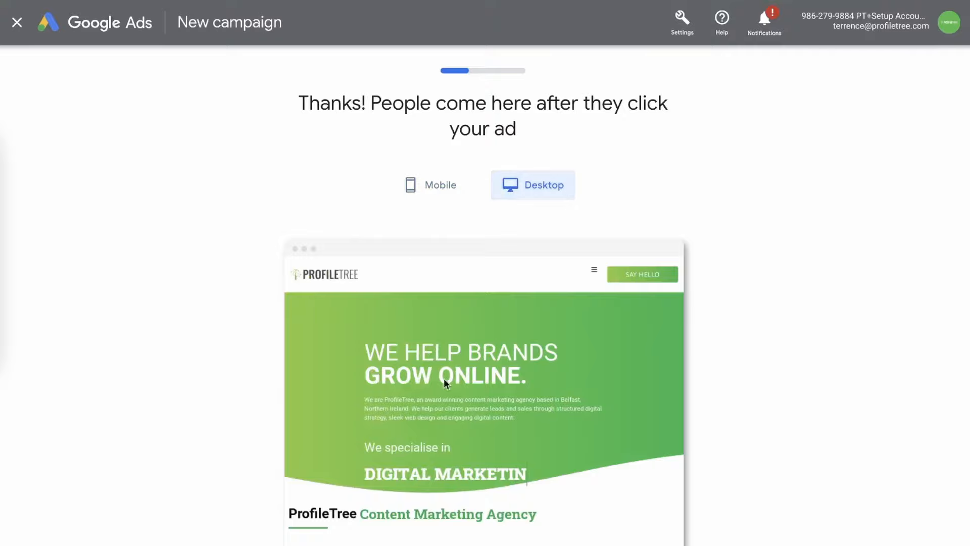
pyautogui.scroll(-3, 562, 286)
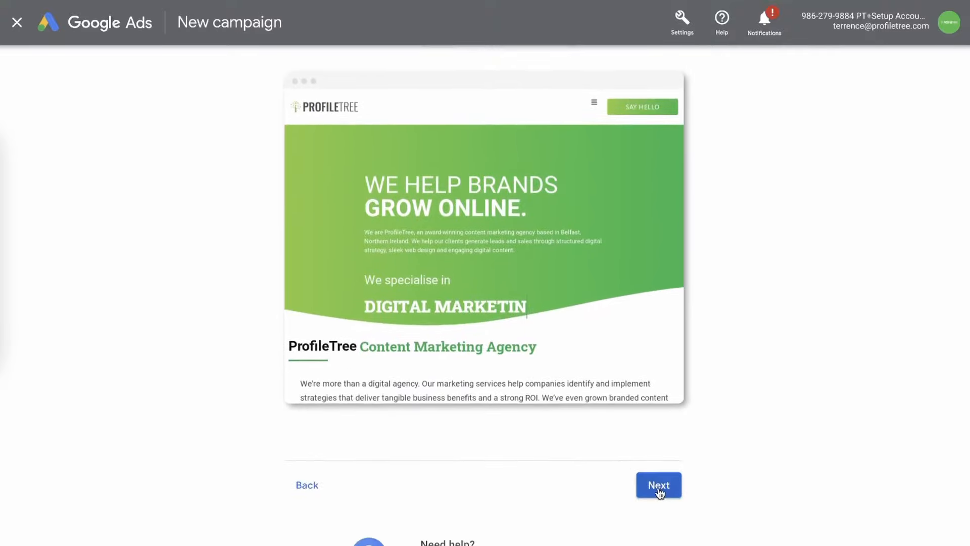
pyautogui.click(659, 486)
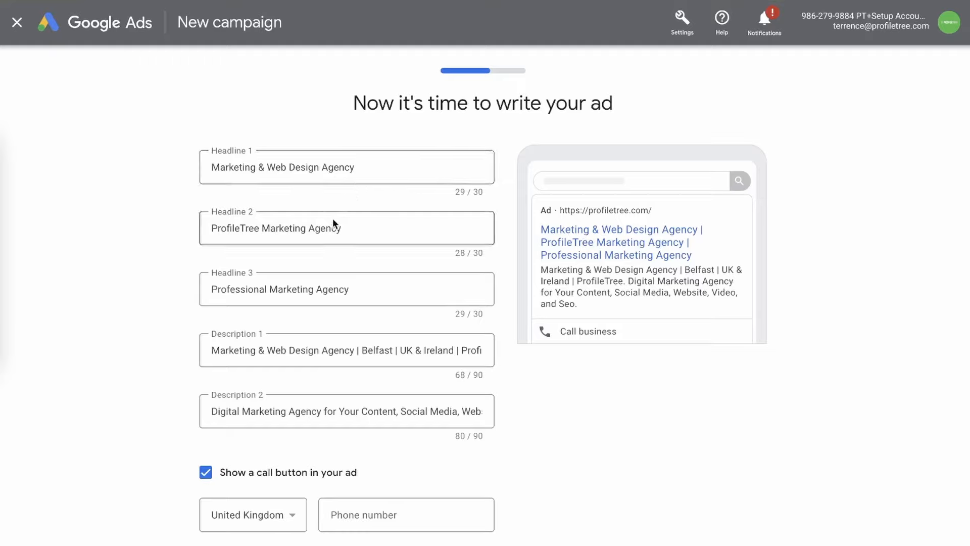
# Step: Browse the suggested ideas for Headline 1 without choosing one
pyautogui.click(374, 167)
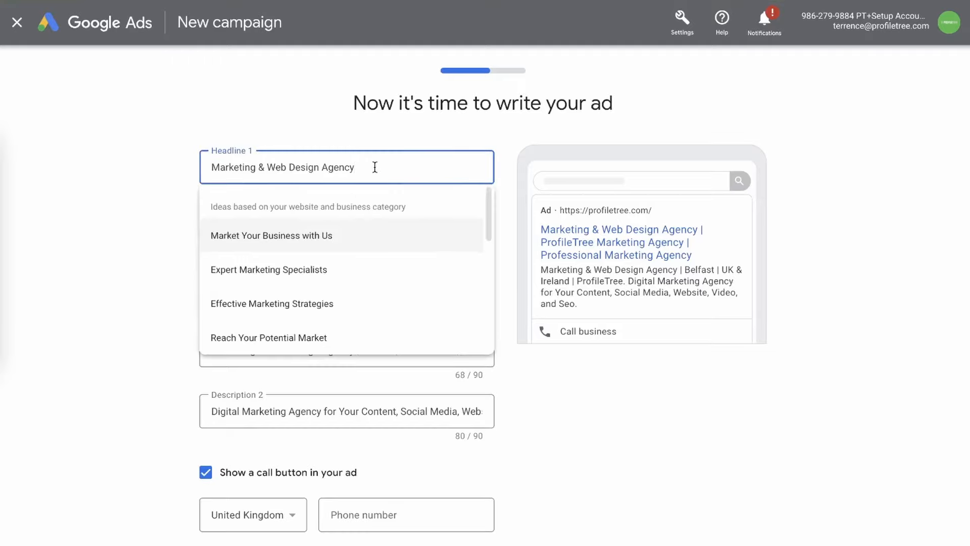
pyautogui.scroll(-3, 282, 283)
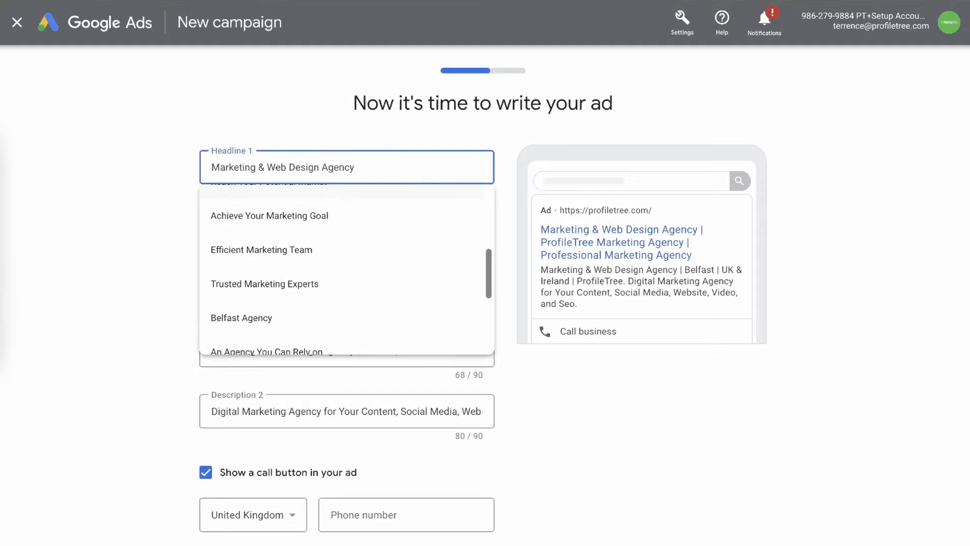
pyautogui.click(502, 199)
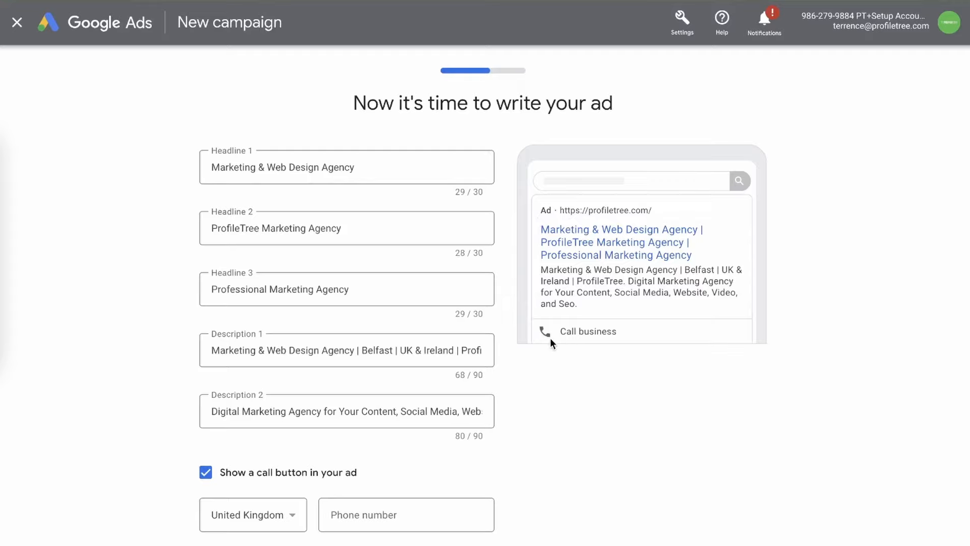
# Step: Turn off the call button in the ad and accept the ad text, leaving the phone number empty
pyautogui.scroll(-1, 550, 338)
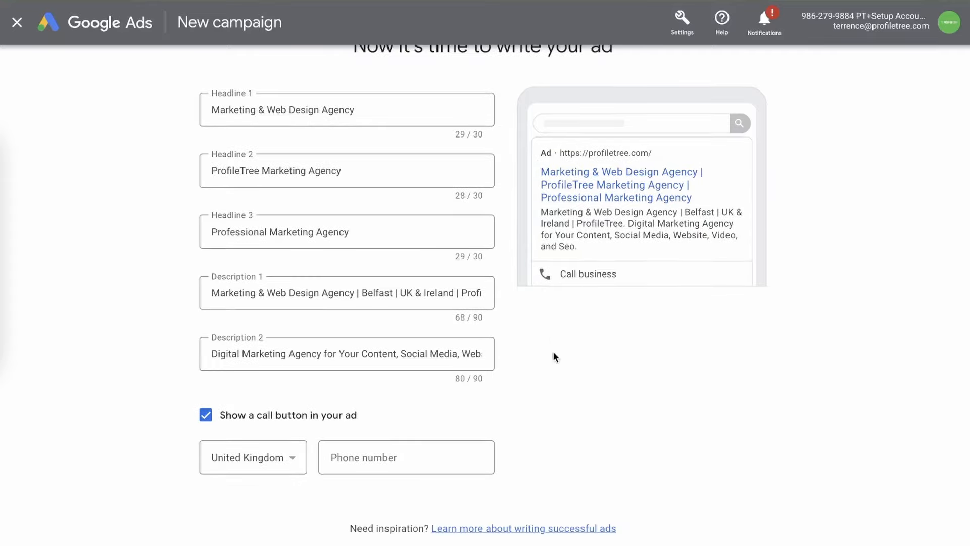
pyautogui.click(364, 452)
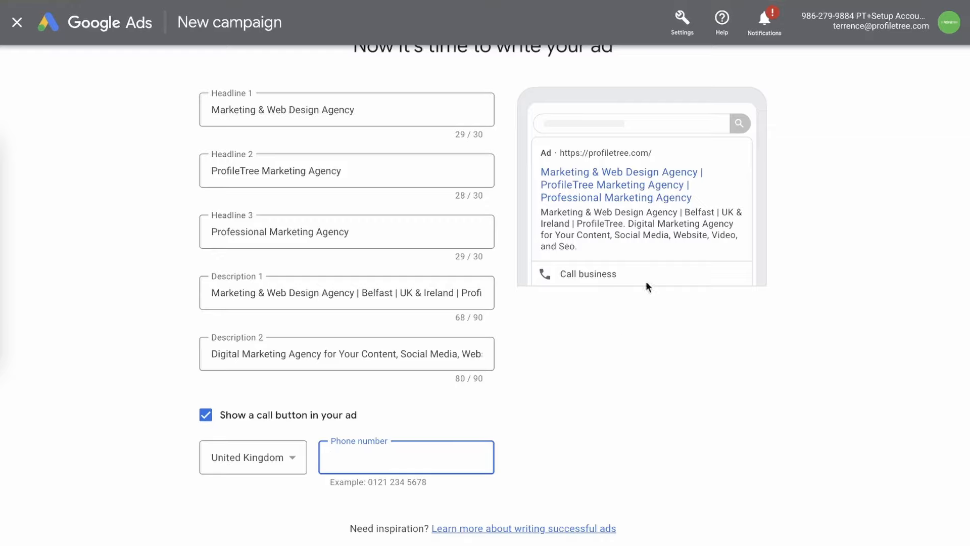
pyautogui.click(205, 415)
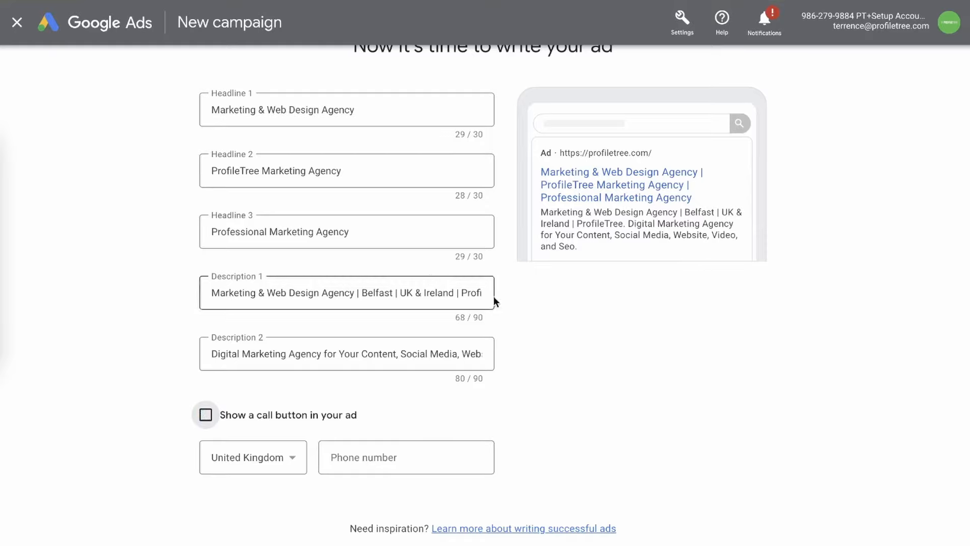
pyautogui.scroll(-2, 739, 396)
pyautogui.scroll(-1, 739, 397)
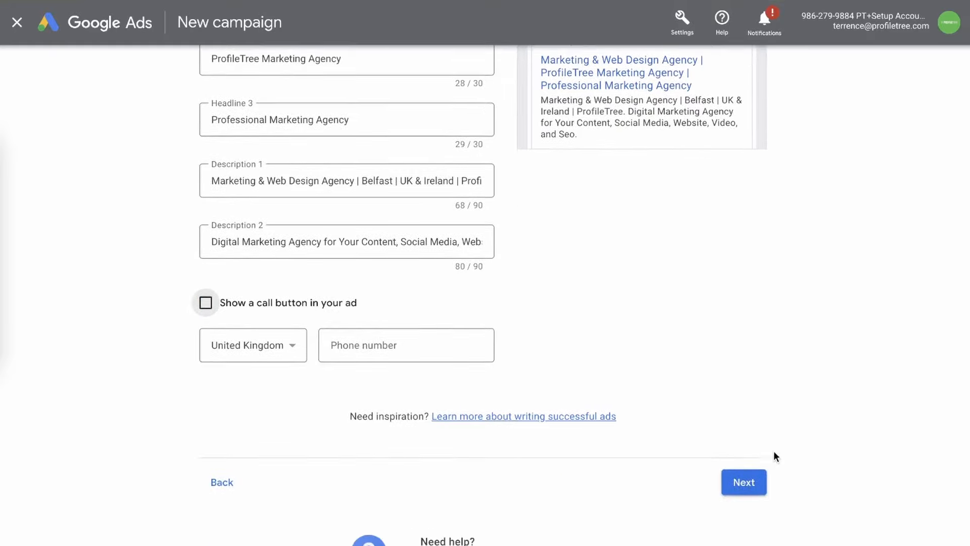
pyautogui.click(740, 484)
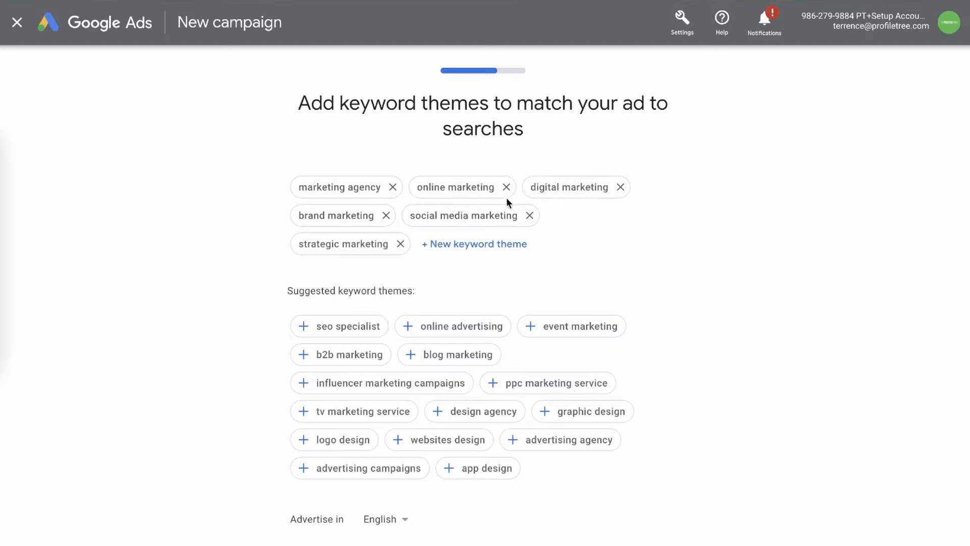
# Step: Remove and re-add the "marketing agency" keyword theme, add "marketing" as a new theme, and accept the list
pyautogui.click(393, 187)
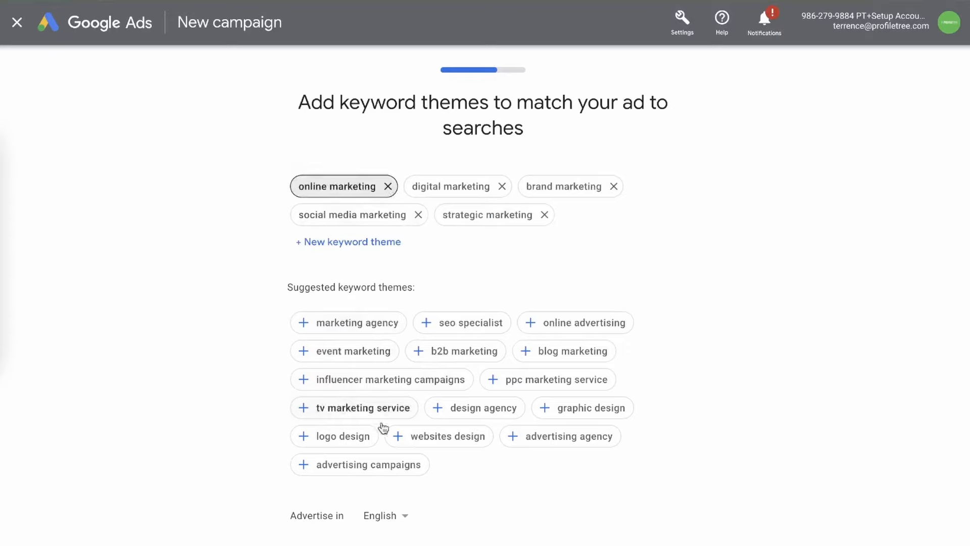
pyautogui.click(339, 325)
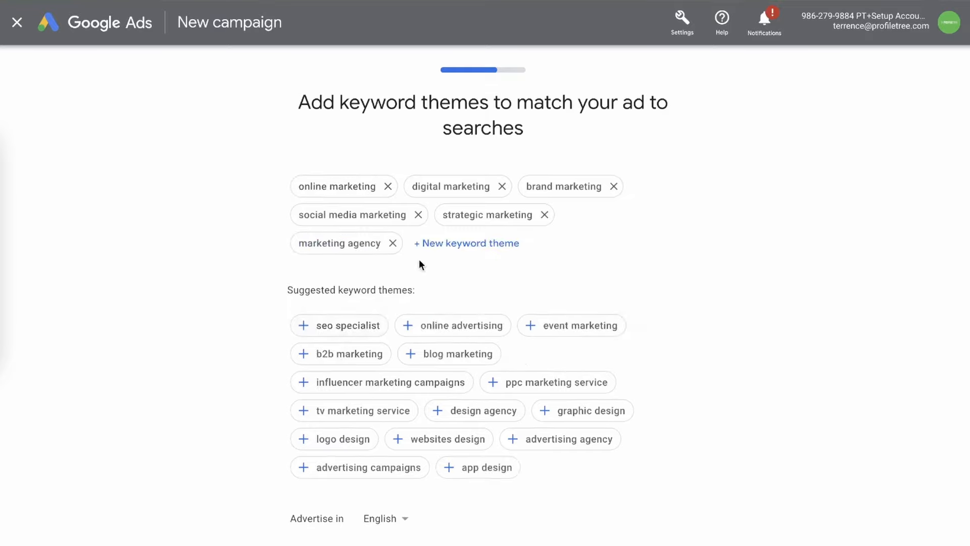
pyautogui.click(456, 245)
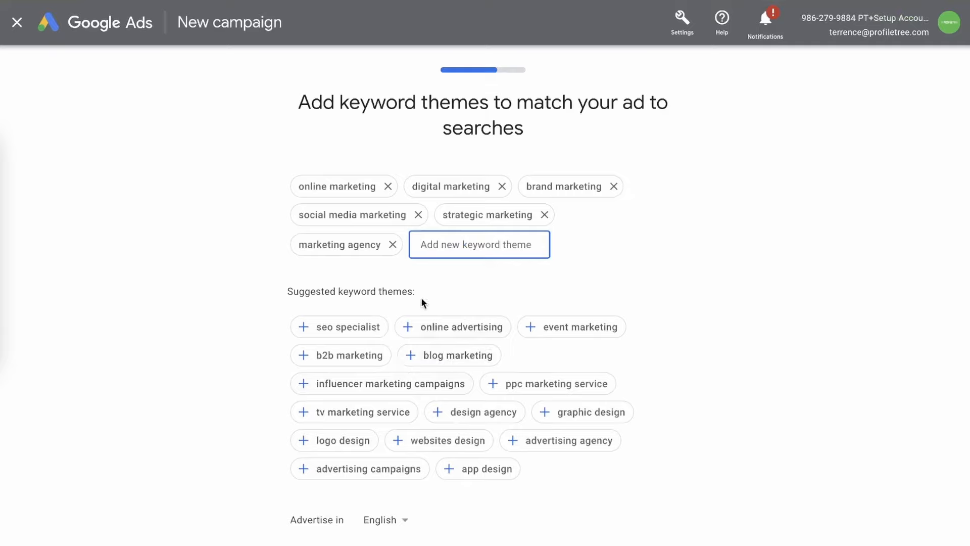
pyautogui.write('marketing')
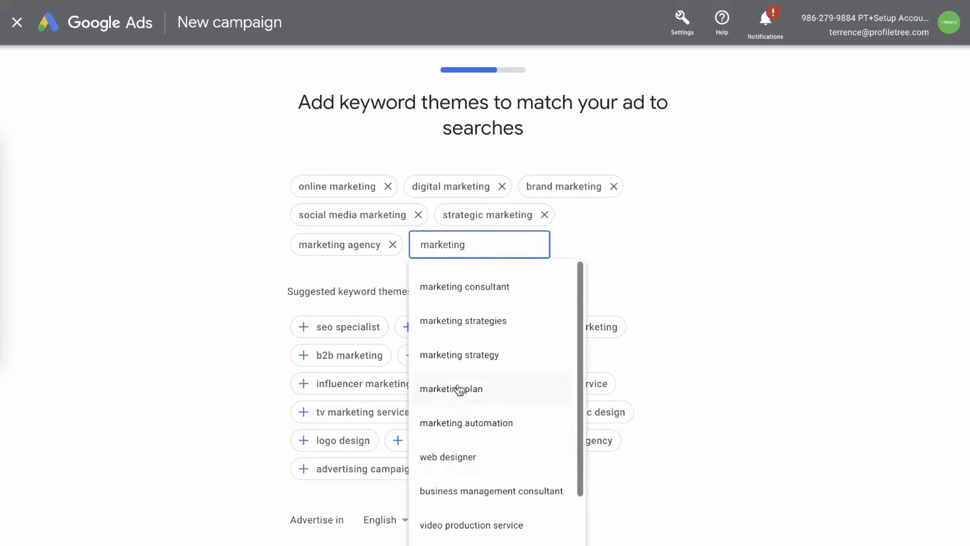
pyautogui.scroll(-2, 463, 310)
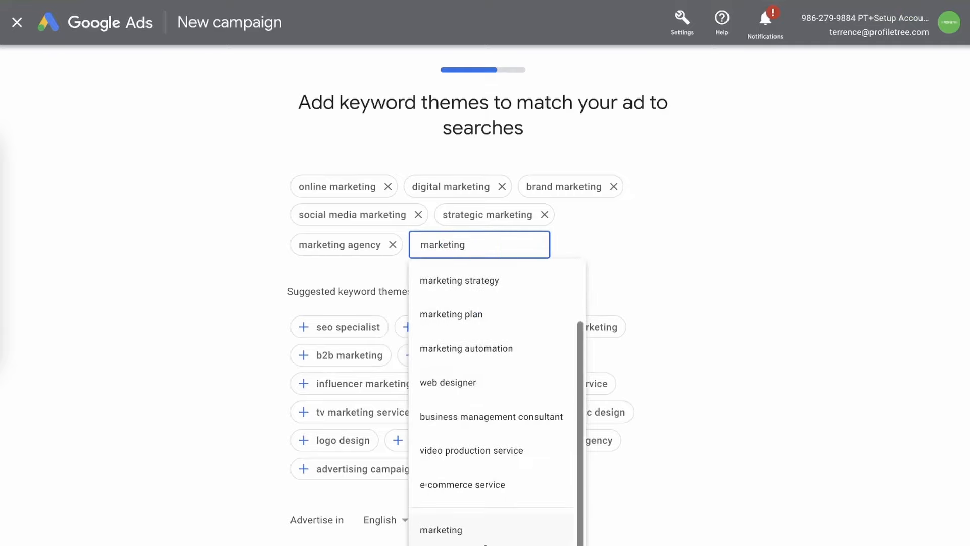
pyautogui.click(456, 533)
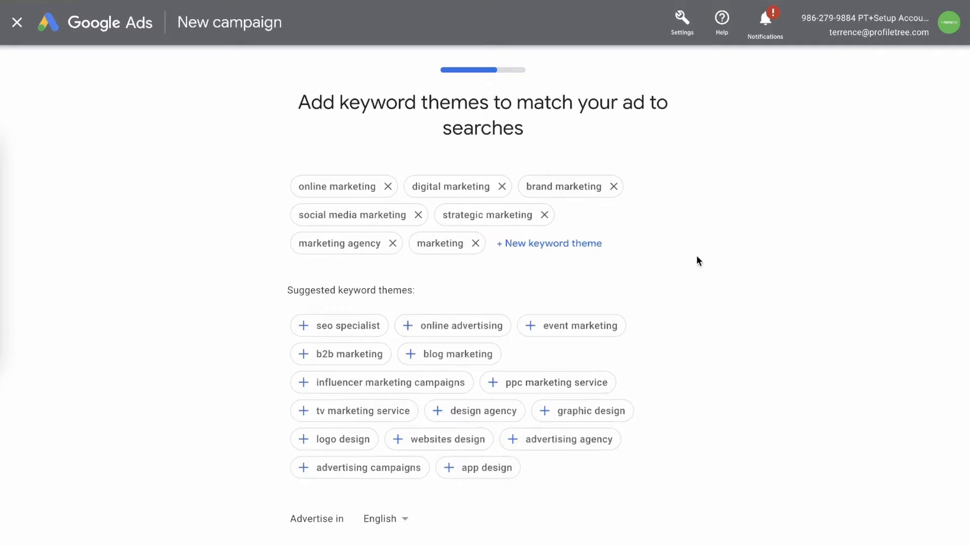
pyautogui.scroll(-4, 691, 211)
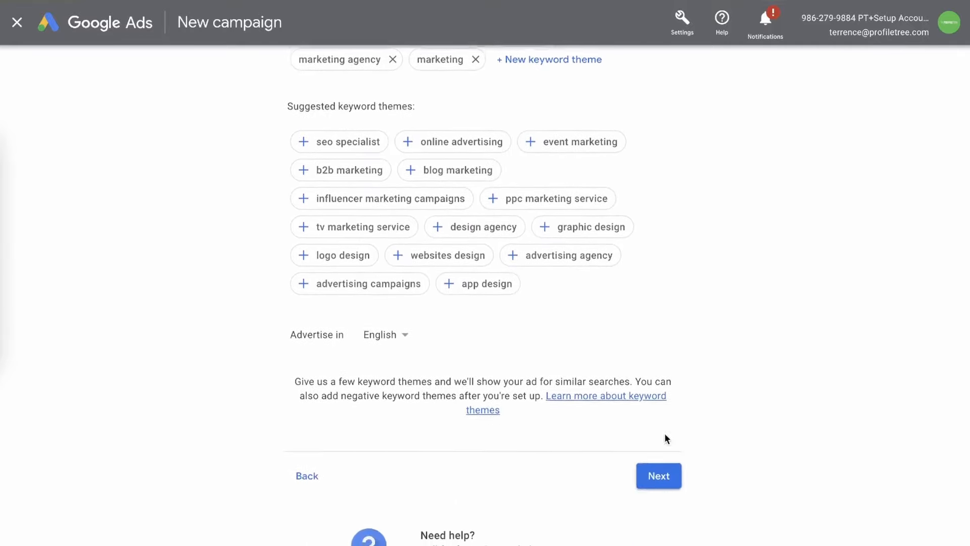
pyautogui.click(665, 470)
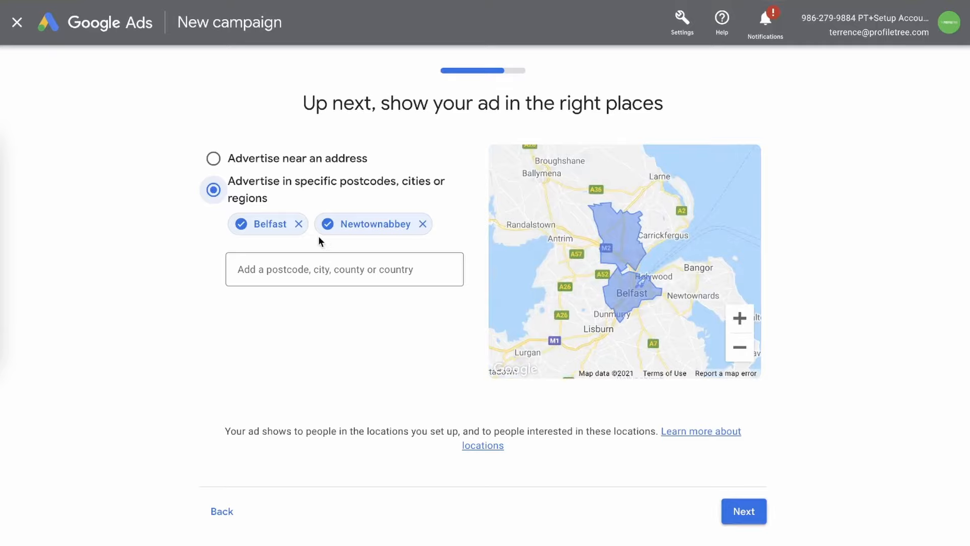
# Step: Make Northern Ireland, United Kingdom the campaign's only target location, using specific regions instead of an address radius, and accept it
pyautogui.click(290, 161)
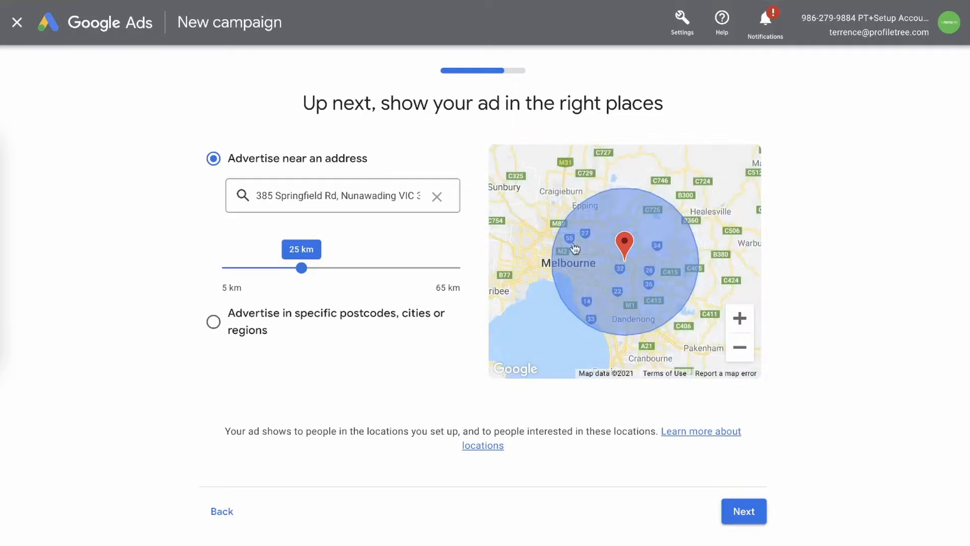
pyautogui.click(213, 322)
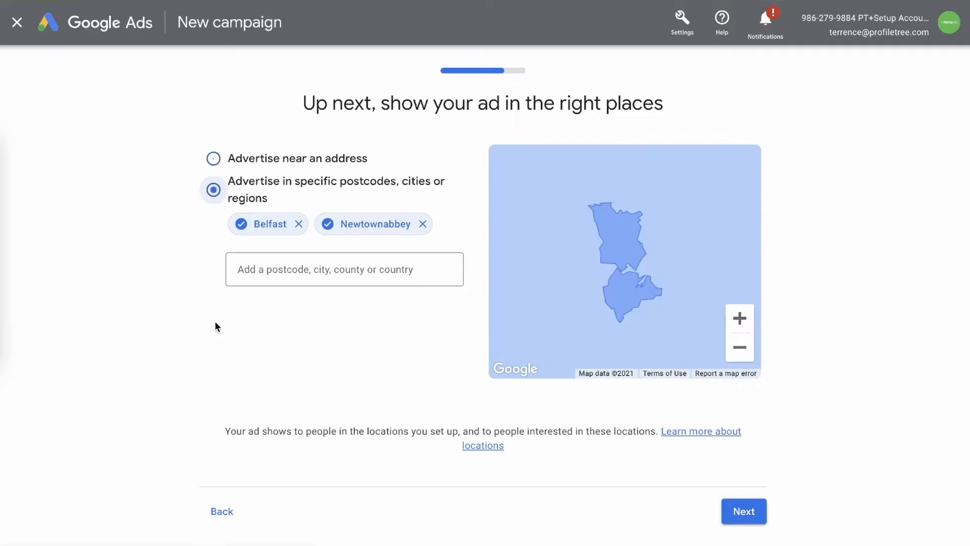
pyautogui.click(335, 270)
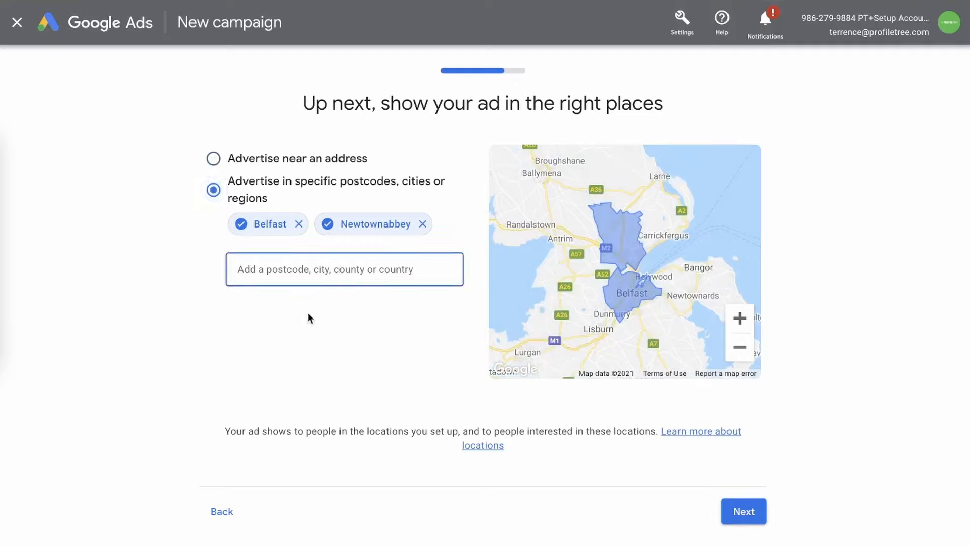
pyautogui.write('nor')
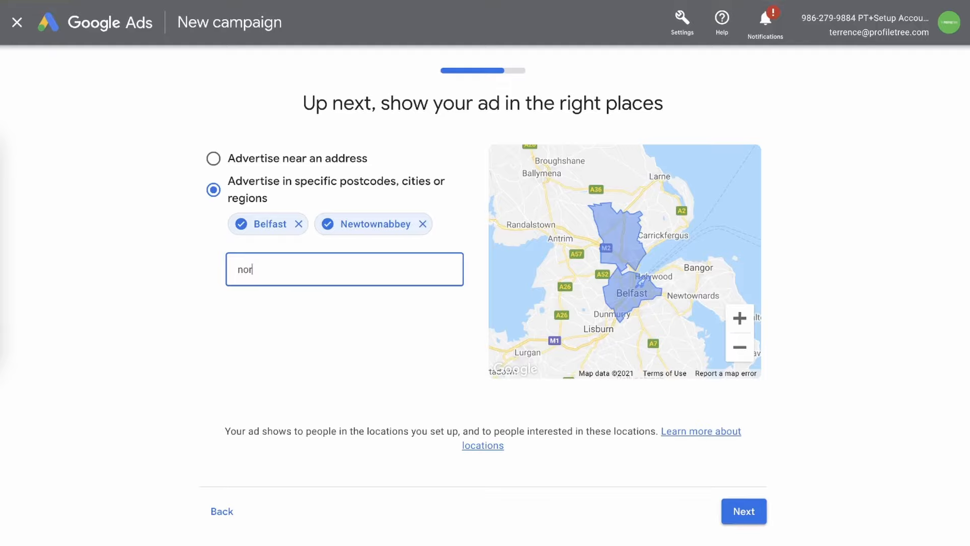
pyautogui.write('thern')
pyautogui.press('Return')
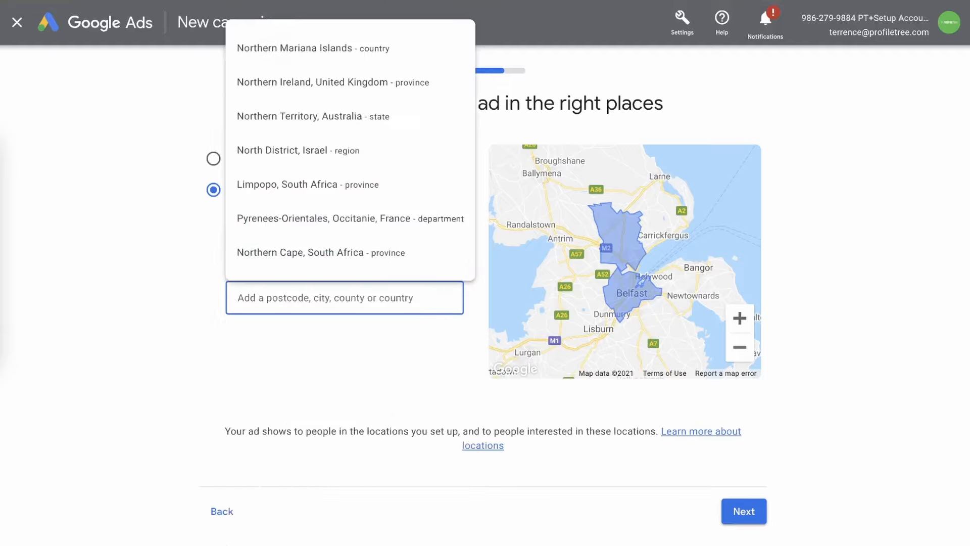
pyautogui.write('irel')
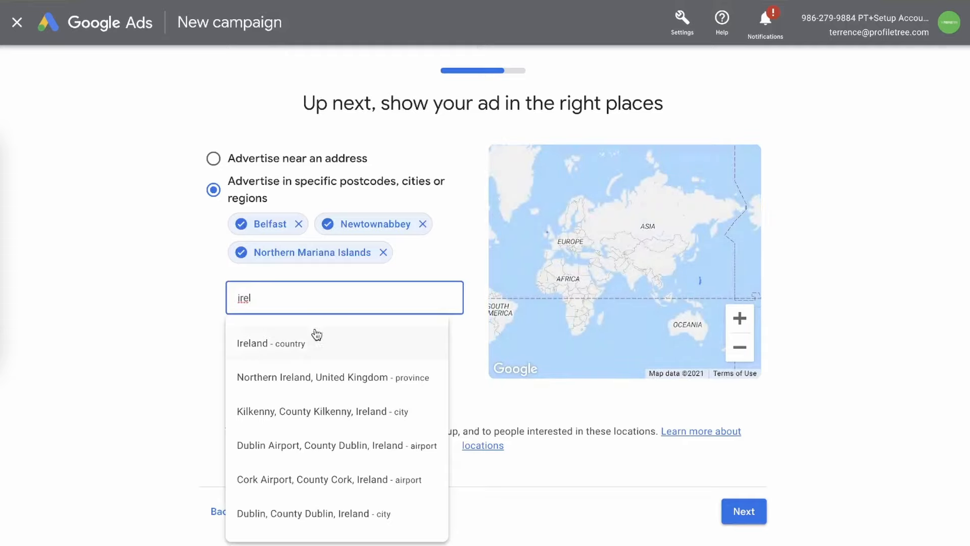
pyautogui.click(295, 377)
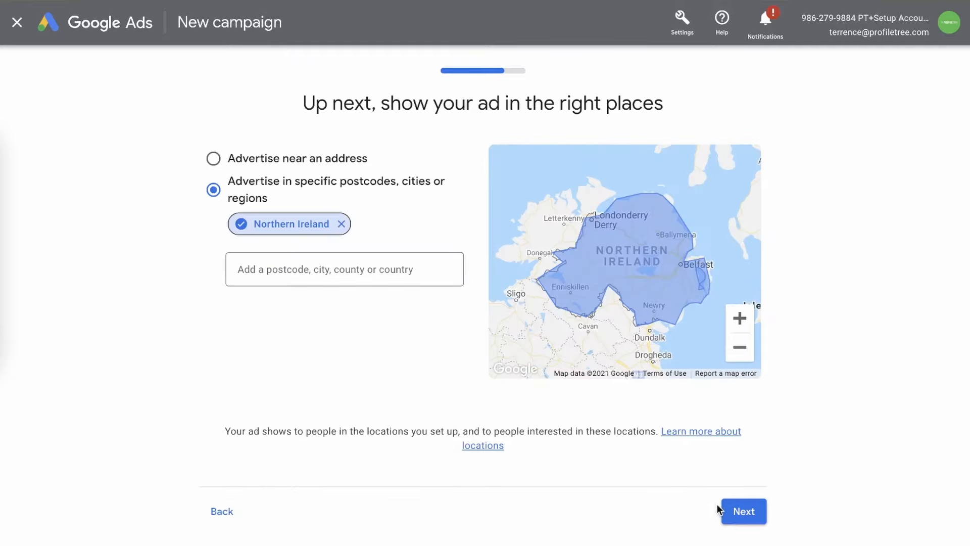
pyautogui.click(732, 509)
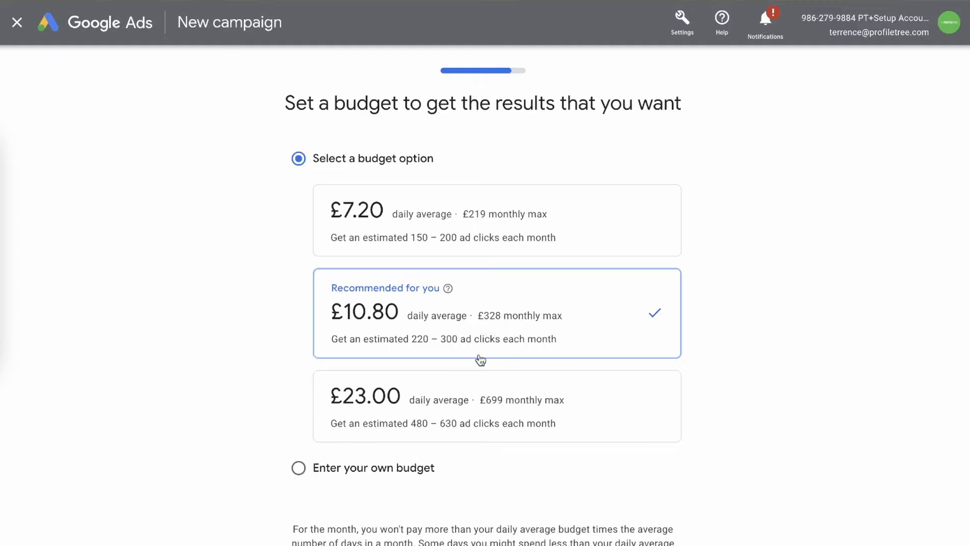
# Step: Try the £7.20 and £23.00 daily budget options and a custom daily budget of £25.1
pyautogui.click(427, 231)
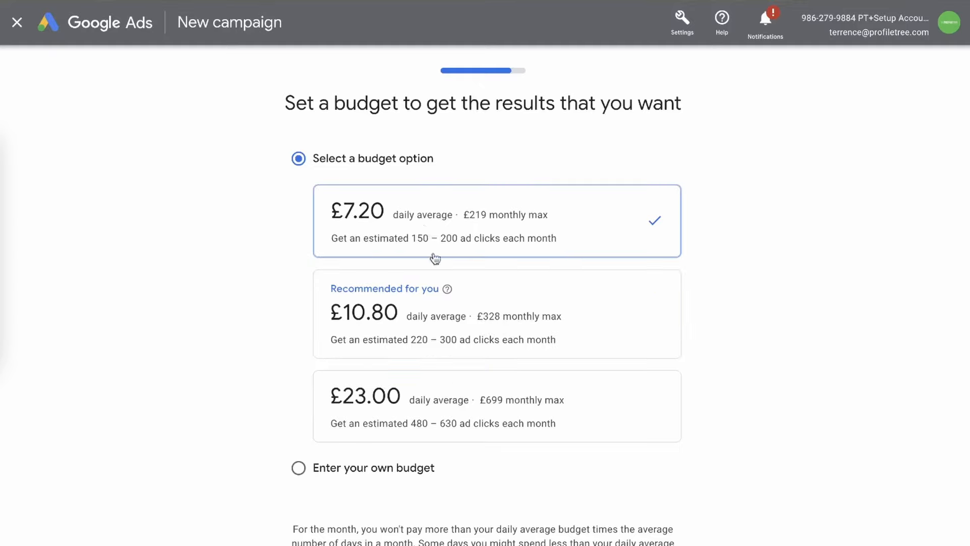
pyautogui.click(444, 422)
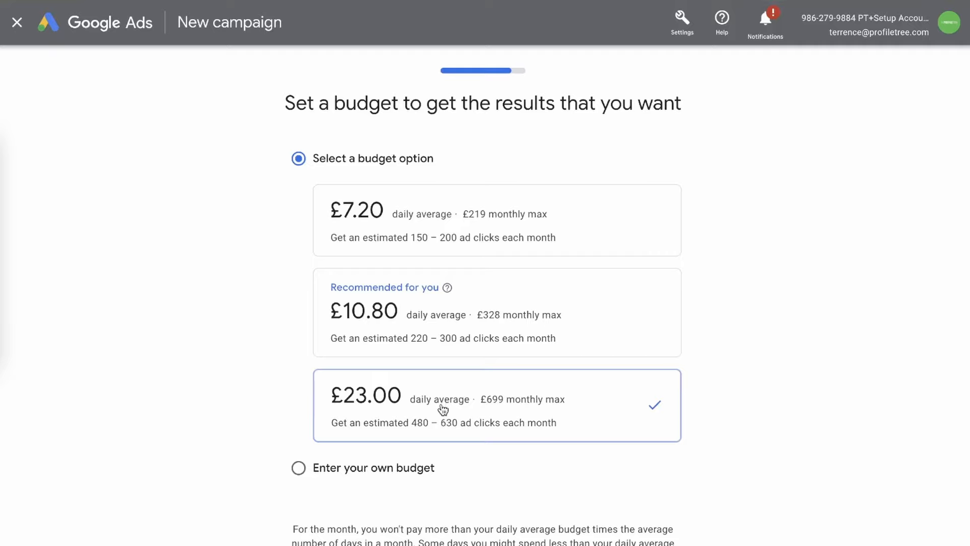
pyautogui.click(346, 472)
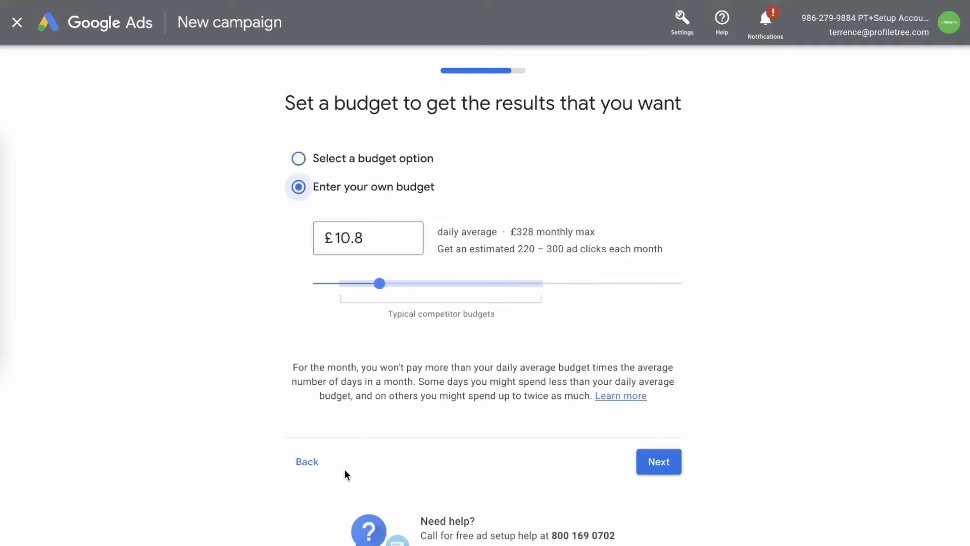
pyautogui.click(386, 238)
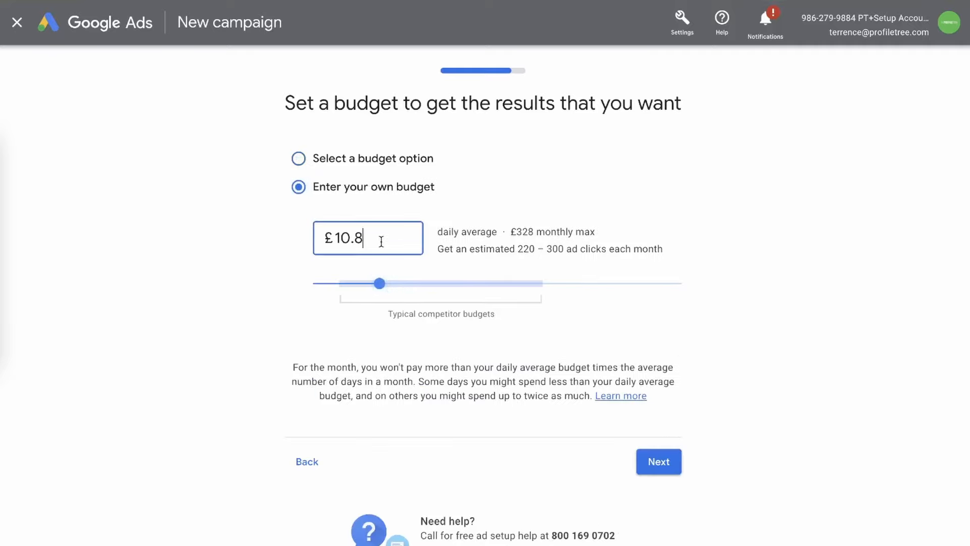
pyautogui.moveTo(374, 282); pyautogui.dragTo(482, 291)
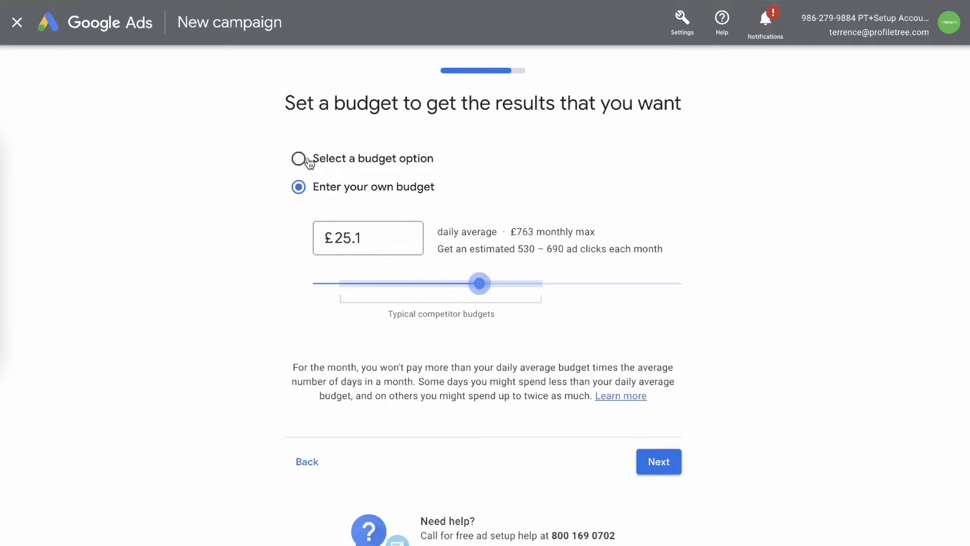
# Step: Choose the recommended £10.80 daily average budget option and accept it
pyautogui.click(298, 160)
pyautogui.click(488, 310)
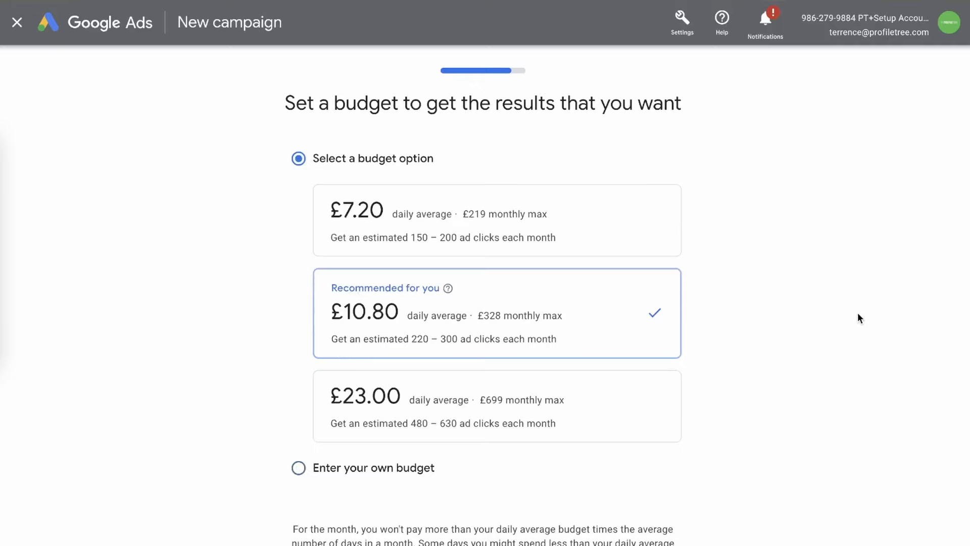
pyautogui.scroll(-3, 854, 318)
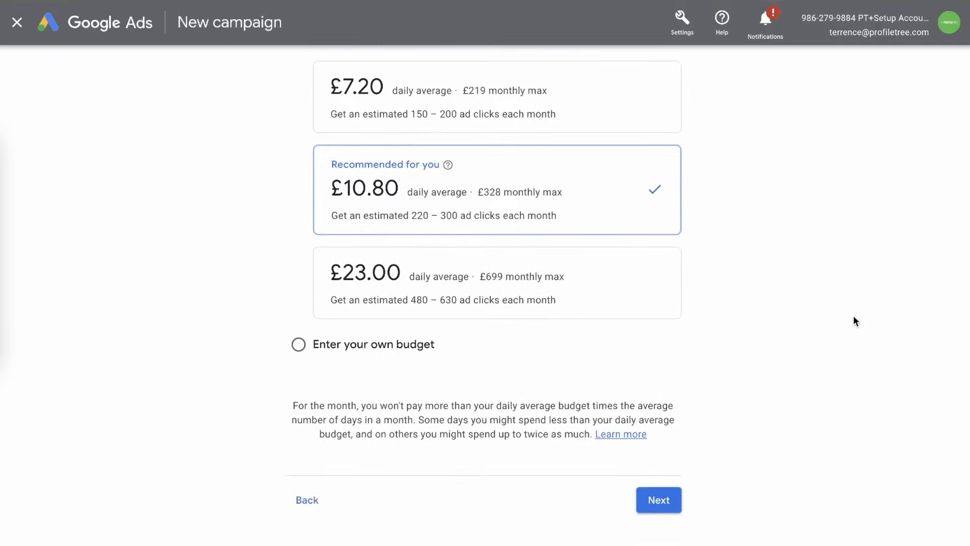
pyautogui.click(657, 505)
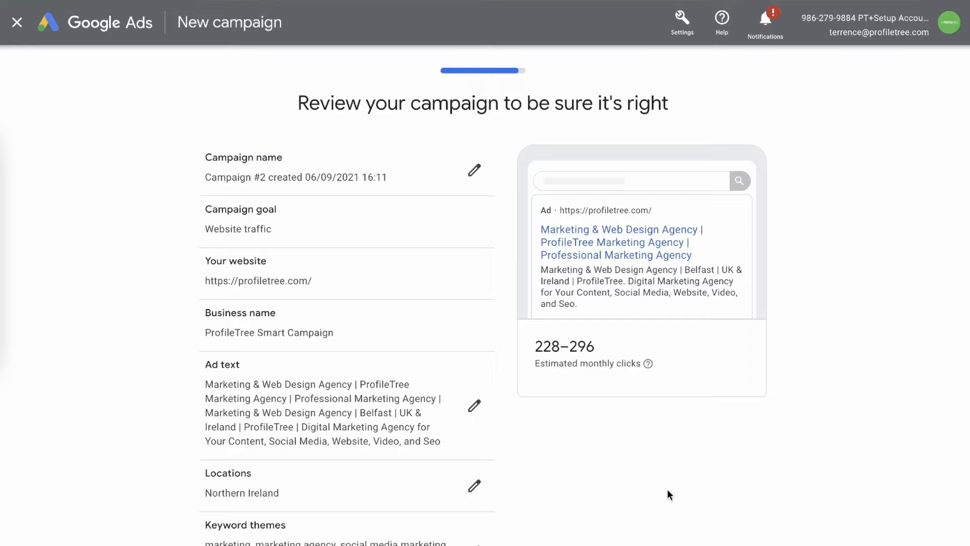
# Step: Rename the campaign as ProfileTree Smart Campaign in the campaign review
pyautogui.click(472, 175)
pyautogui.write('ProfileTree Smart Campaign')
pyautogui.click(594, 342)
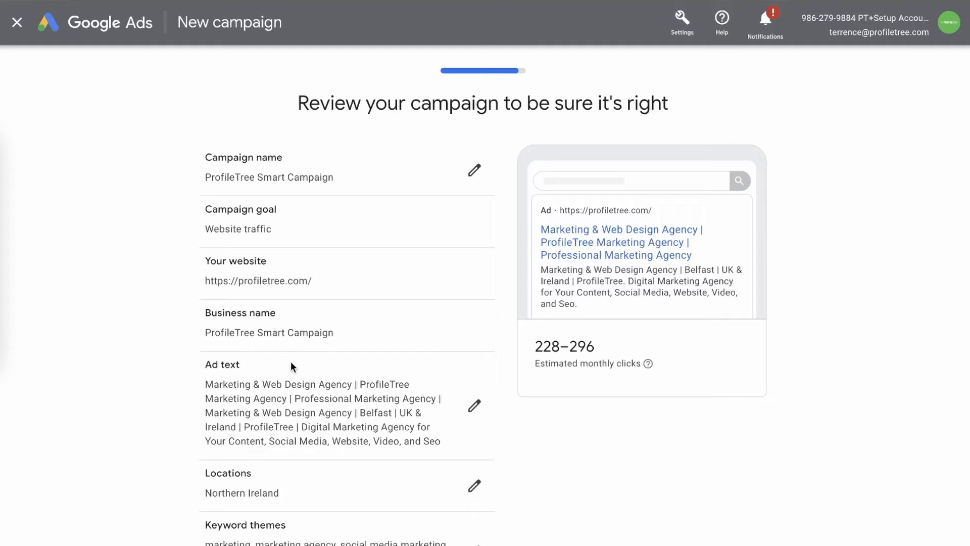
# Step: Review the campaign summary from name to budget, and check the ad text in its editor without changing it
pyautogui.scroll(-2, 293, 362)
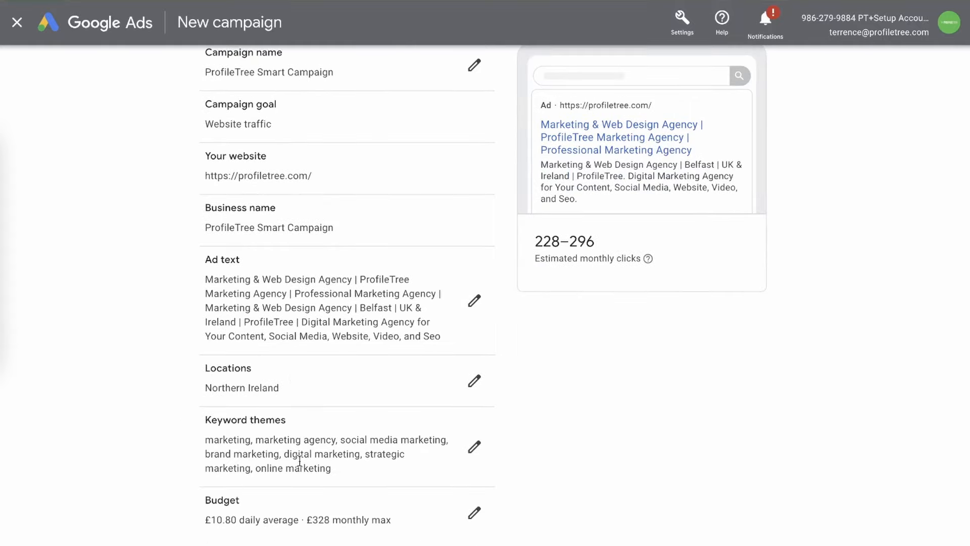
pyautogui.scroll(-1, 314, 427)
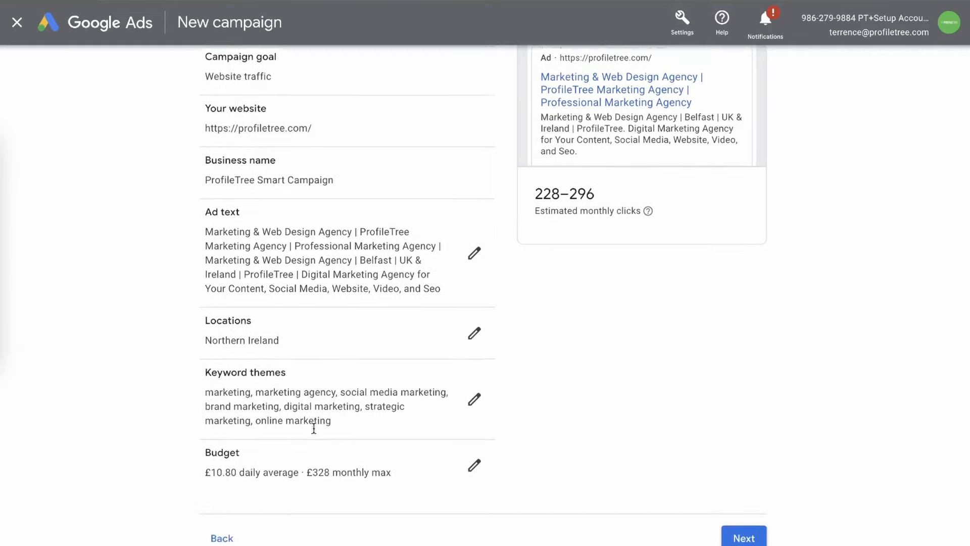
pyautogui.scroll(-1, 313, 428)
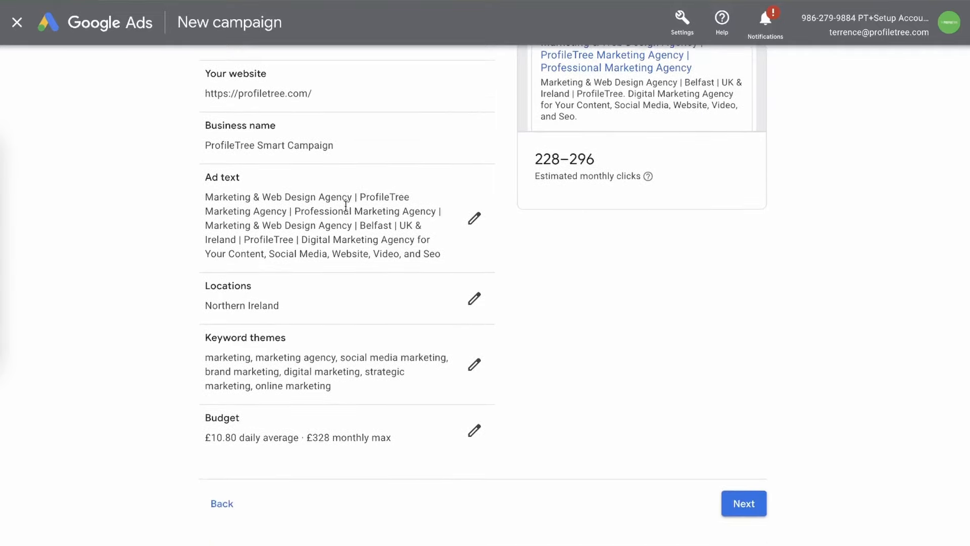
pyautogui.click(474, 221)
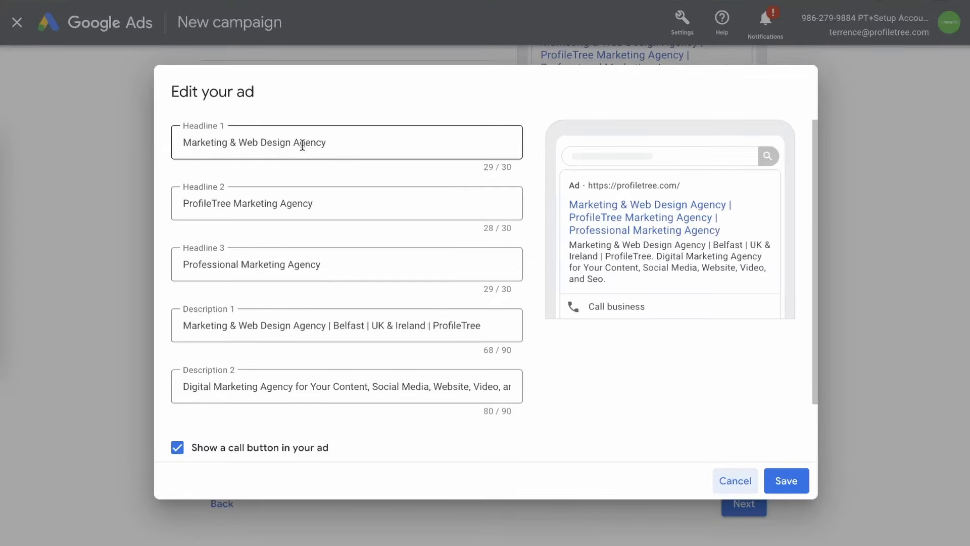
pyautogui.click(721, 483)
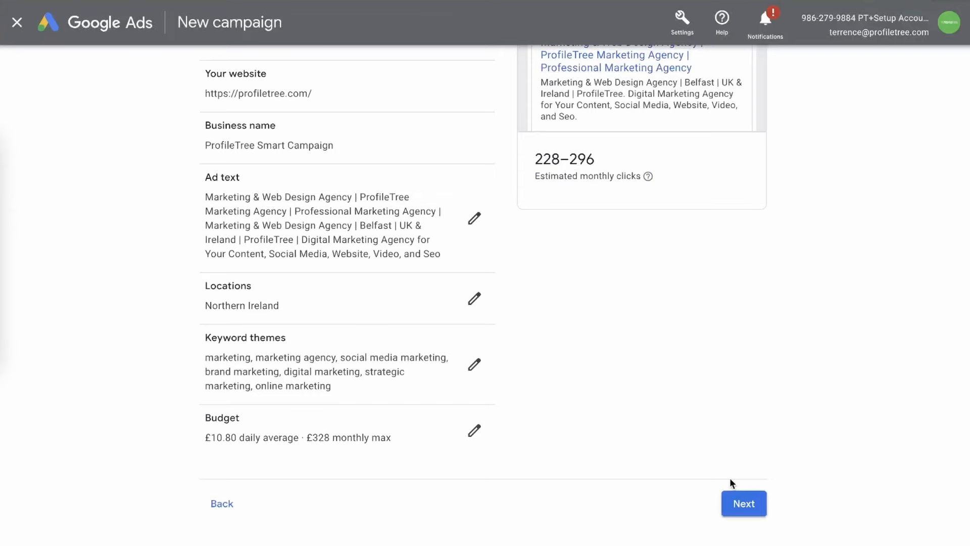
pyautogui.scroll(3, 669, 288)
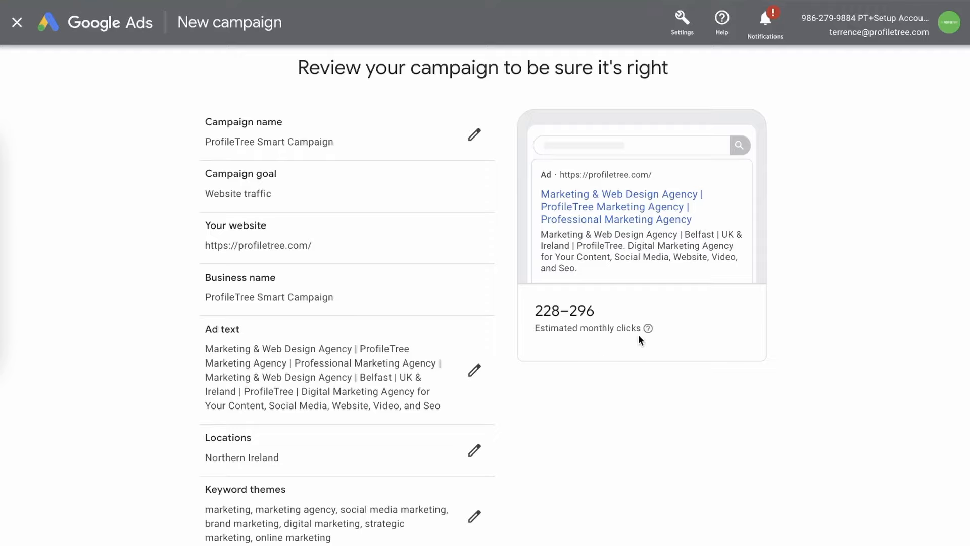
pyautogui.scroll(-1, 618, 332)
pyautogui.scroll(2, 467, 165)
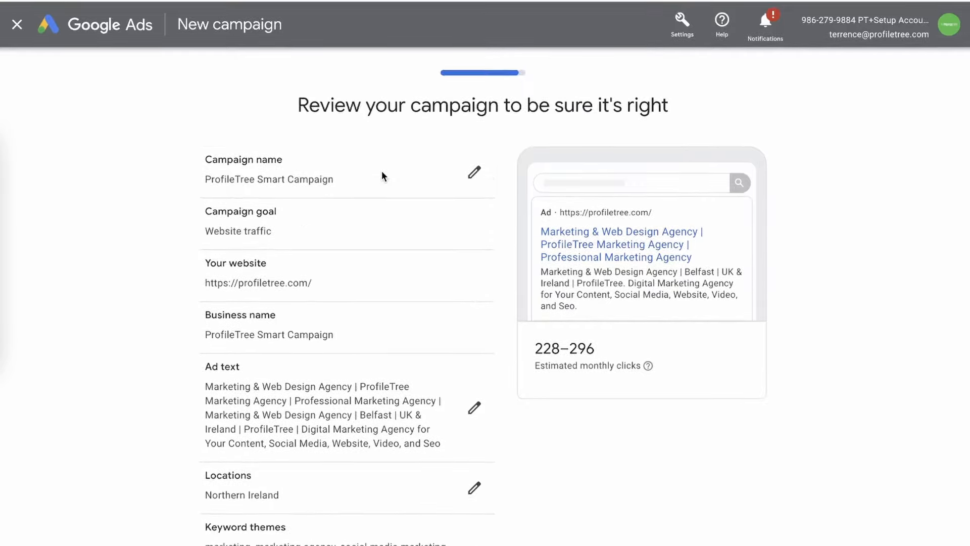
# Step: Accept the reviewed campaign and skip the conversion tracking setup for now
pyautogui.scroll(-5, 630, 329)
pyautogui.click(745, 380)
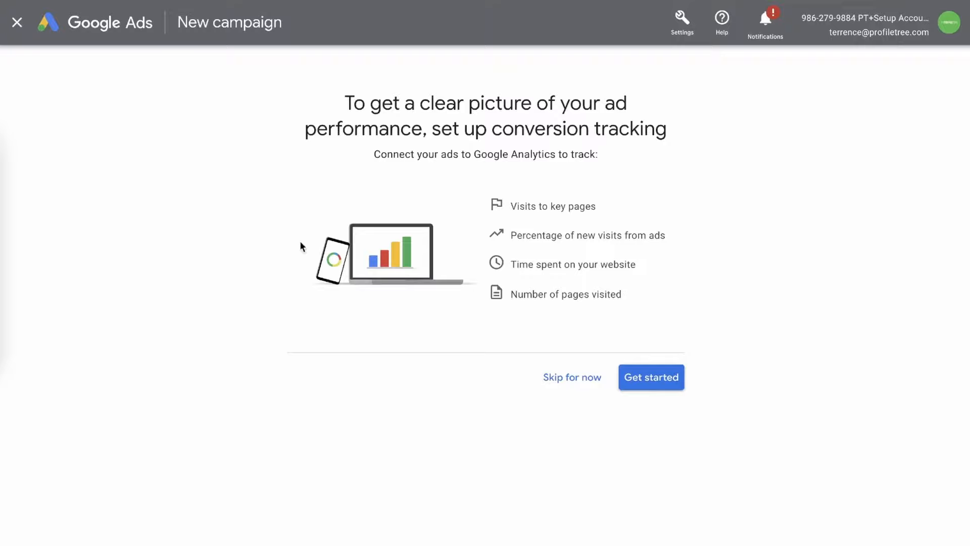
pyautogui.click(572, 379)
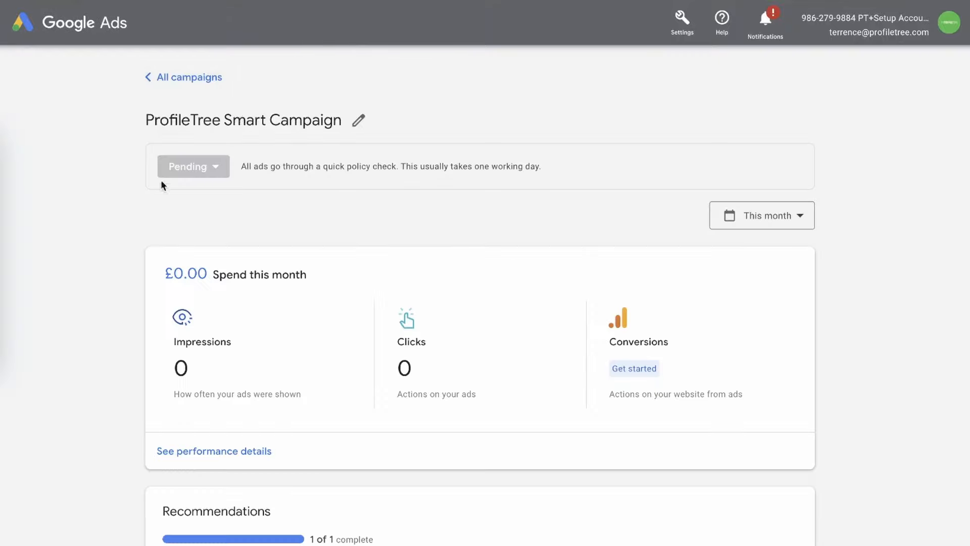